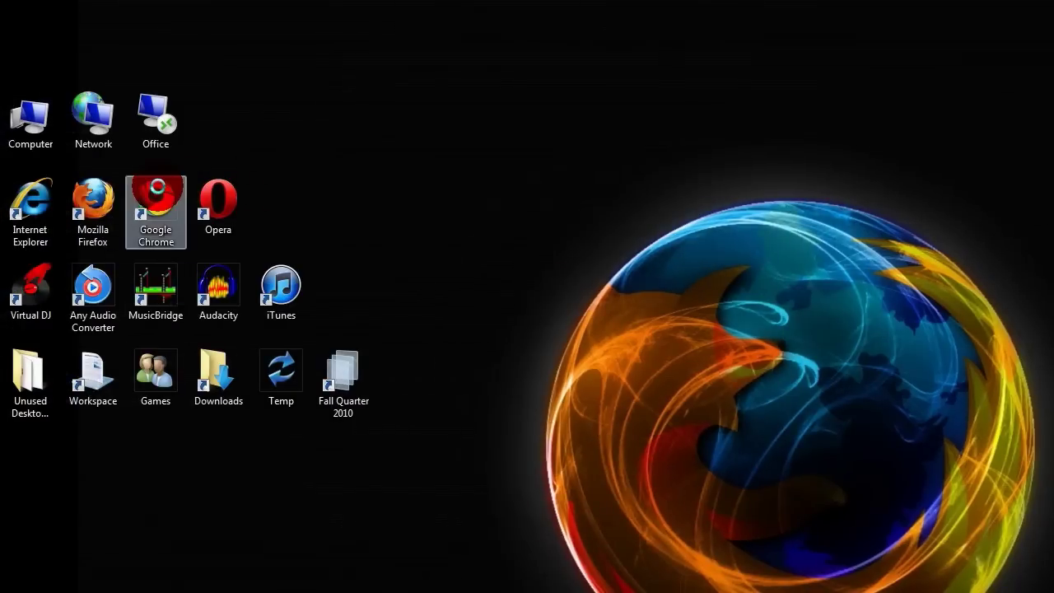
Launch Firefox and load the ticalc.org site, scrolling down its home page.
{"action": "double_click", "coordinate": [105, 203]}
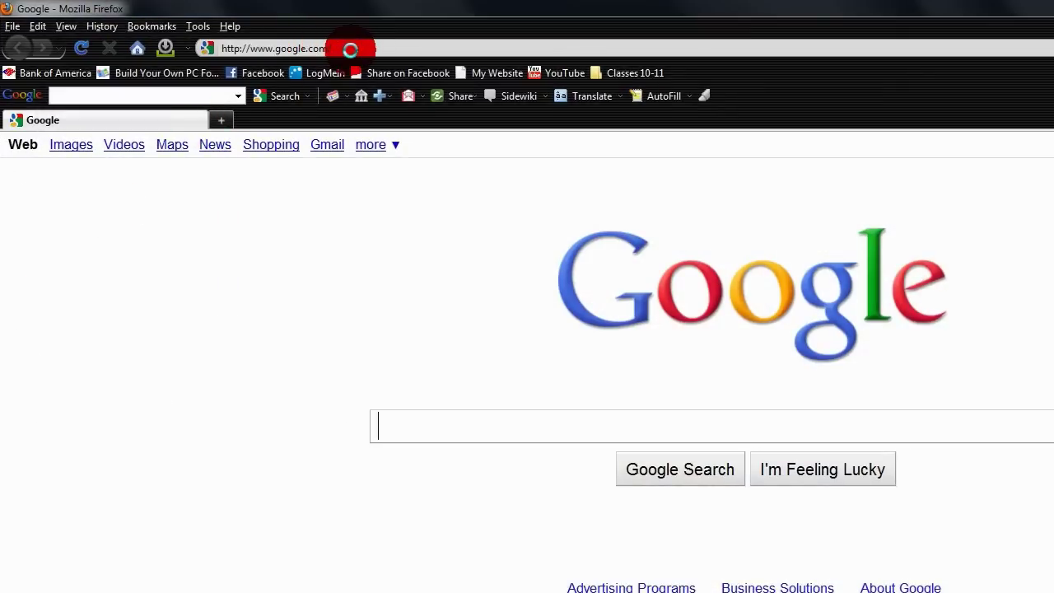
{"action": "left_click", "coordinate": [350, 49]}
{"action": "type", "text": "ticalc.org"}
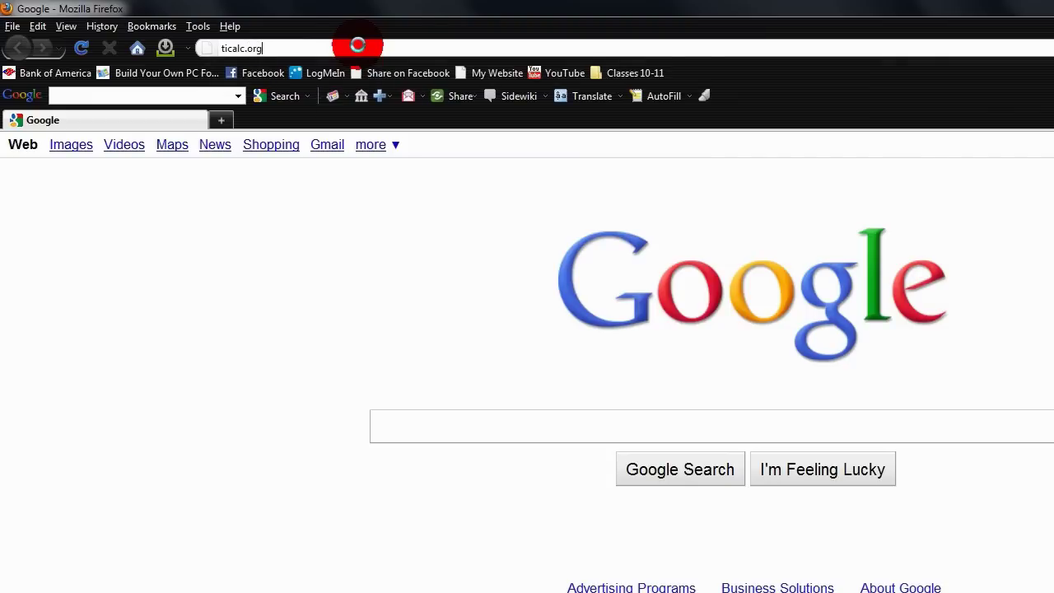
{"action": "key", "text": "Return"}
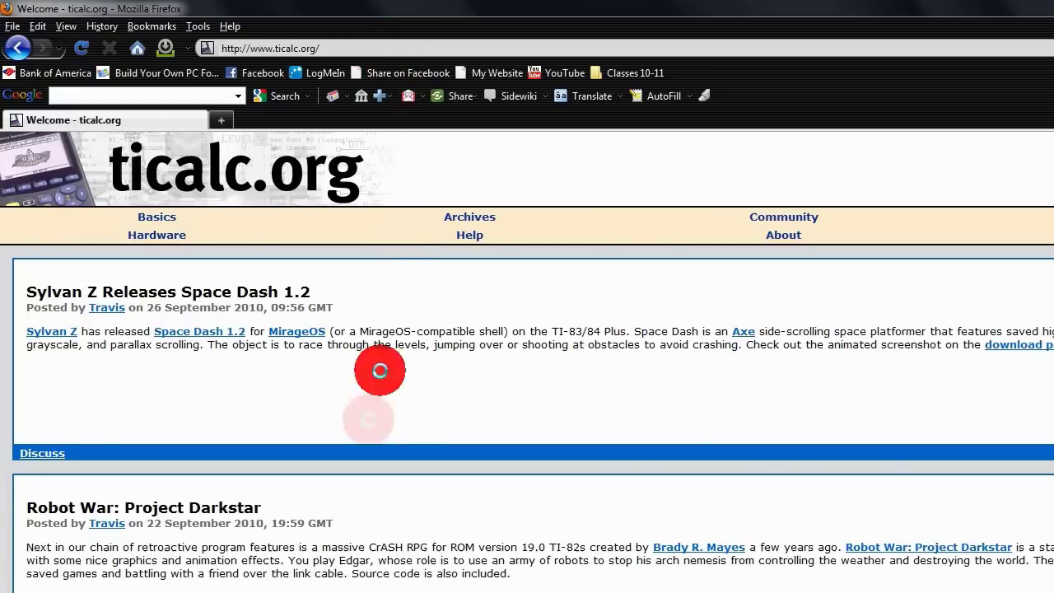
{"action": "scroll", "coordinate": [376, 370], "scroll_direction": "down", "scroll_amount": 6}
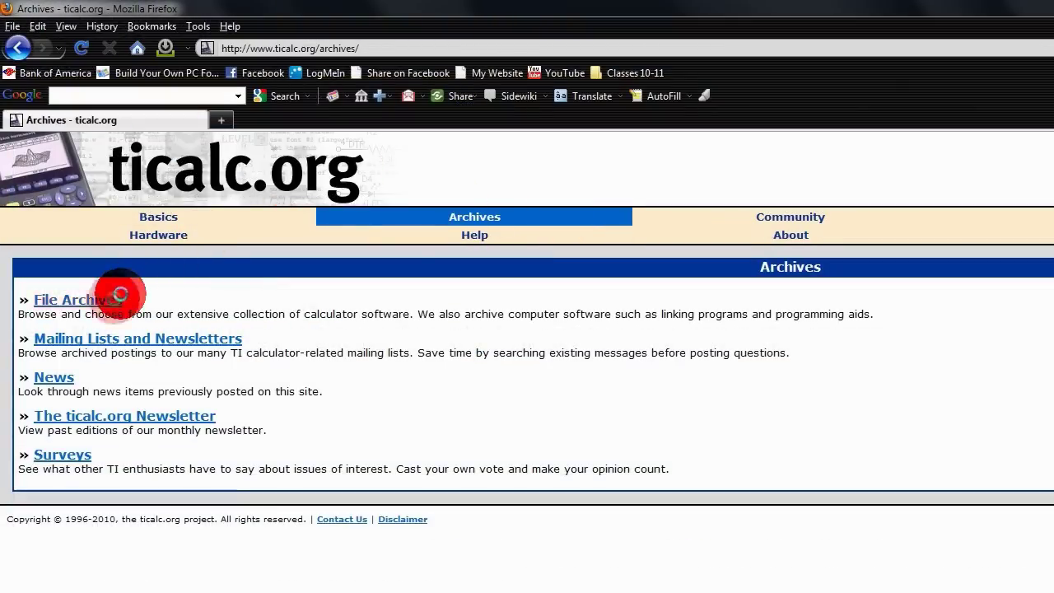
Go through File Archives, then the 89, asm and games folders, to the TI-89 Assembly Games listing.
{"action": "left_click", "coordinate": [119, 298]}
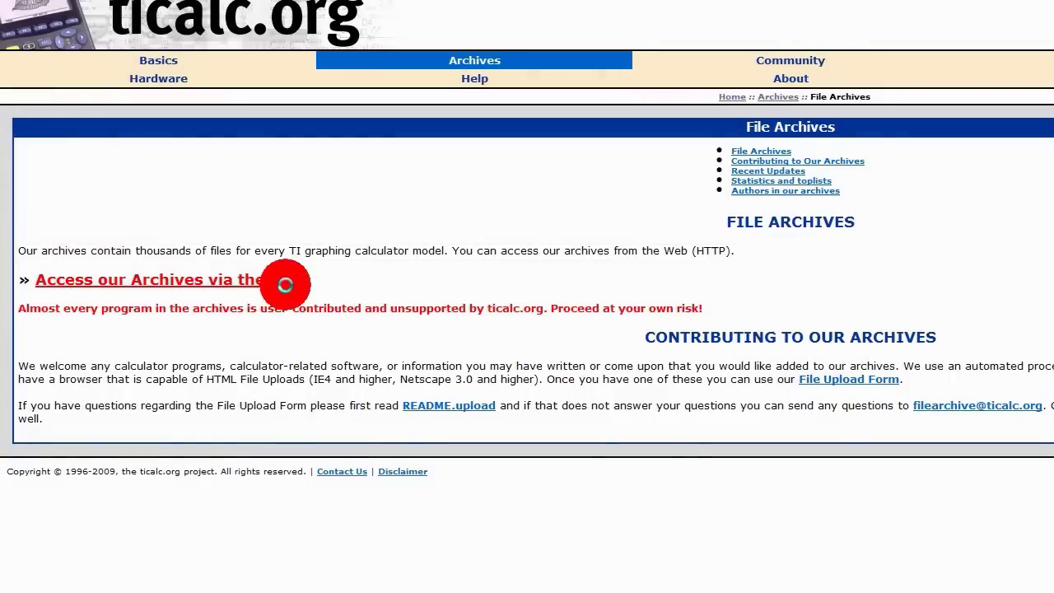
{"action": "left_click", "coordinate": [293, 284]}
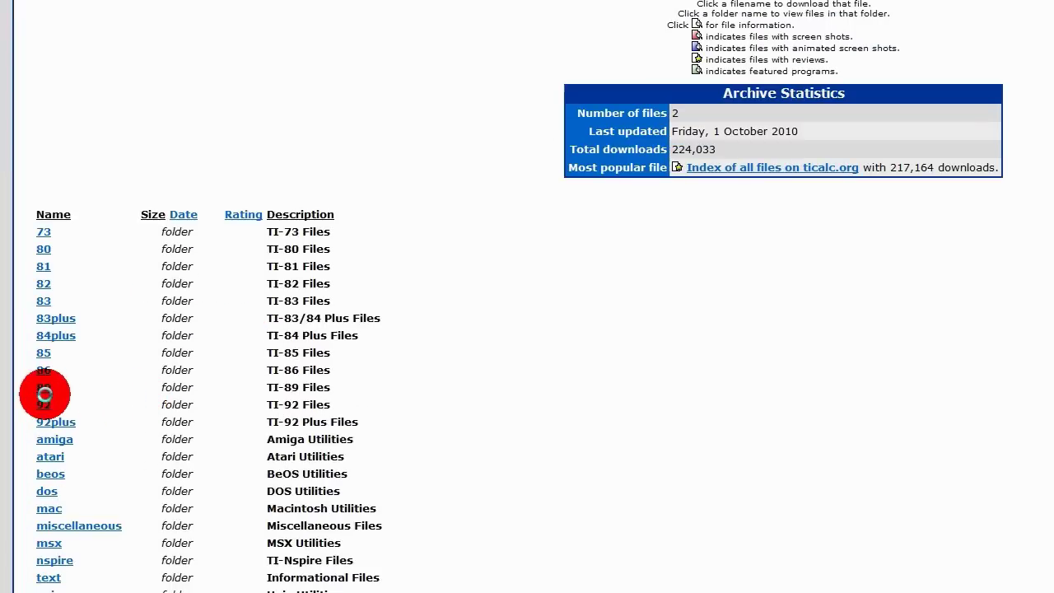
{"action": "left_click", "coordinate": [43, 390]}
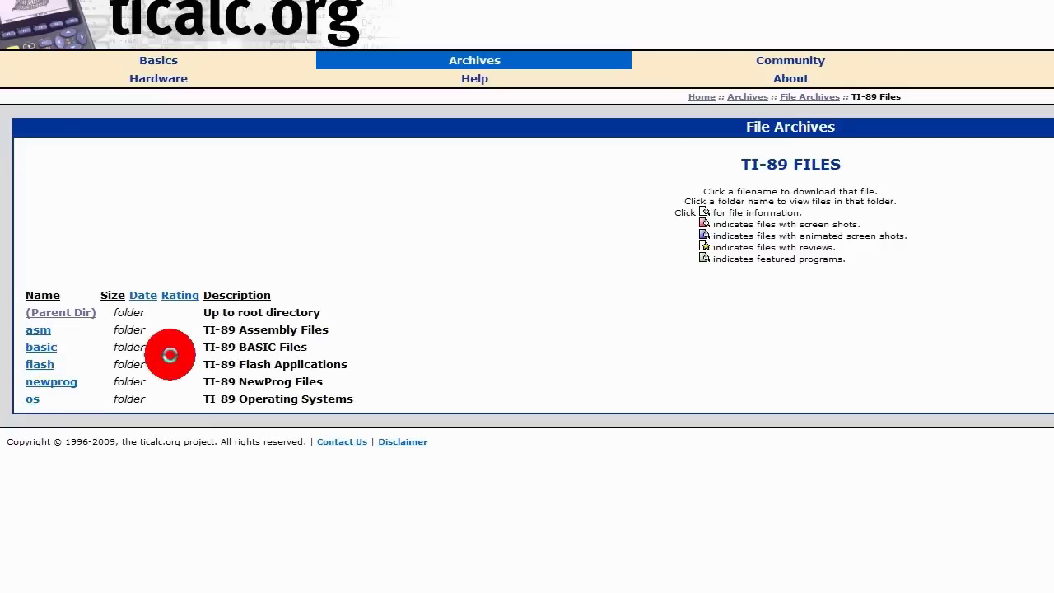
{"action": "left_click", "coordinate": [48, 331]}
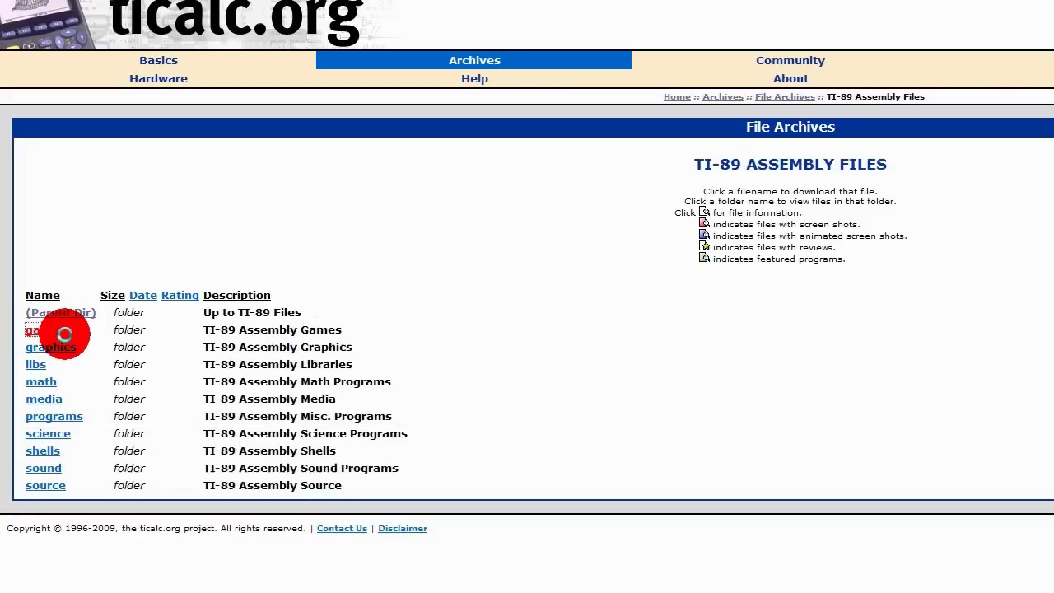
{"action": "left_click", "coordinate": [69, 330]}
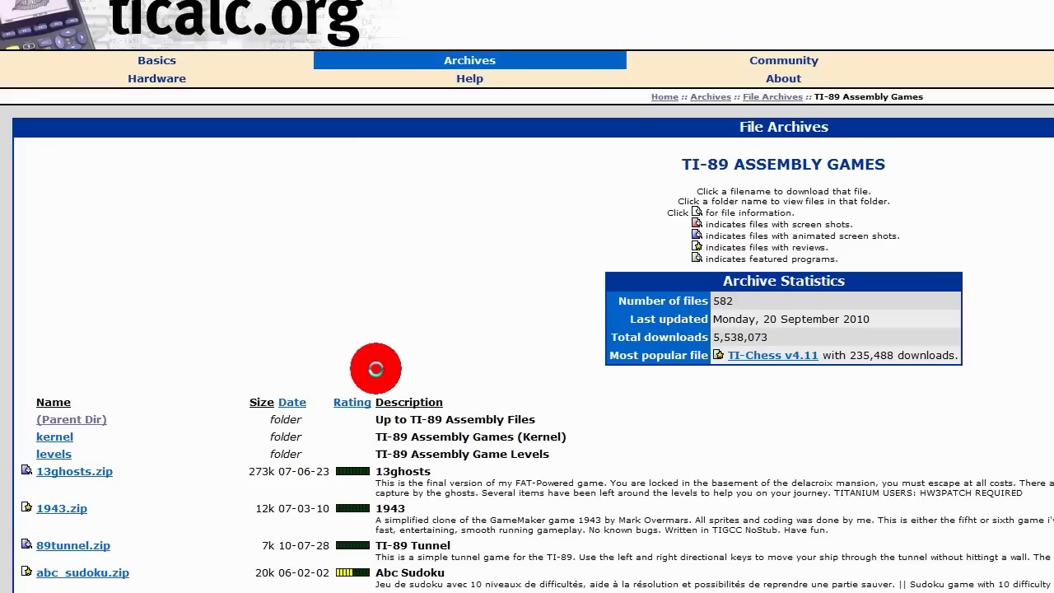
Sort the game list by Rating, then save phxplat89.zip to the computer.
{"action": "left_click", "coordinate": [348, 401]}
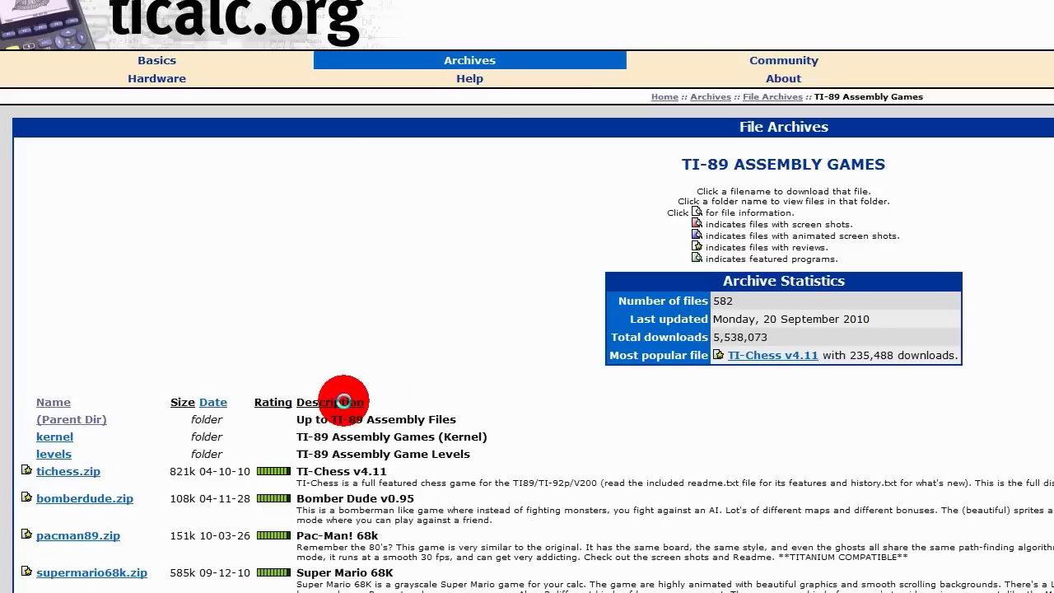
{"action": "scroll", "coordinate": [347, 402], "scroll_direction": "down", "scroll_amount": 3}
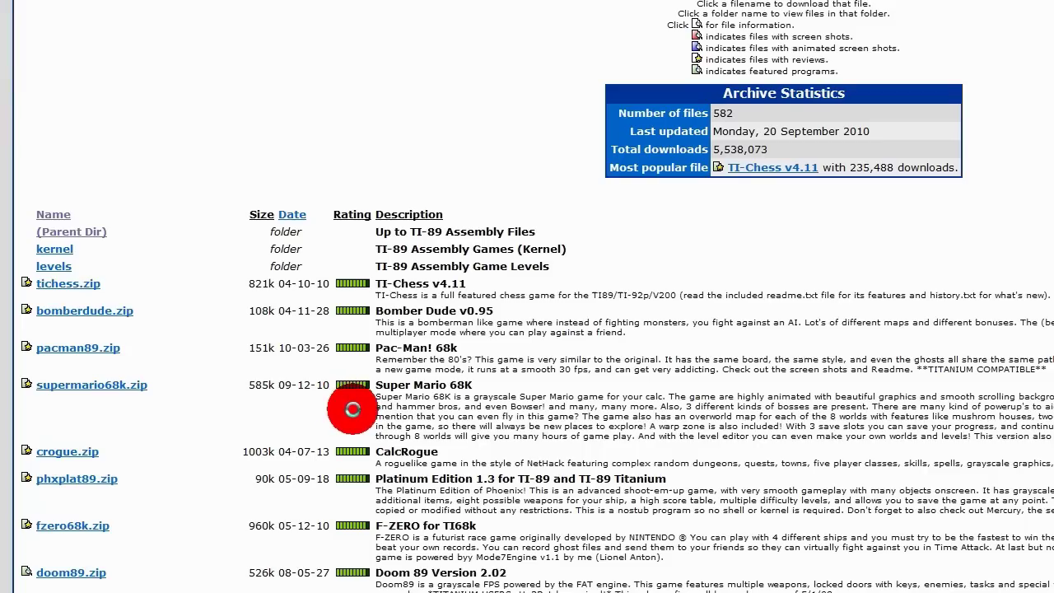
{"action": "scroll", "coordinate": [352, 419], "scroll_direction": "down", "scroll_amount": 2}
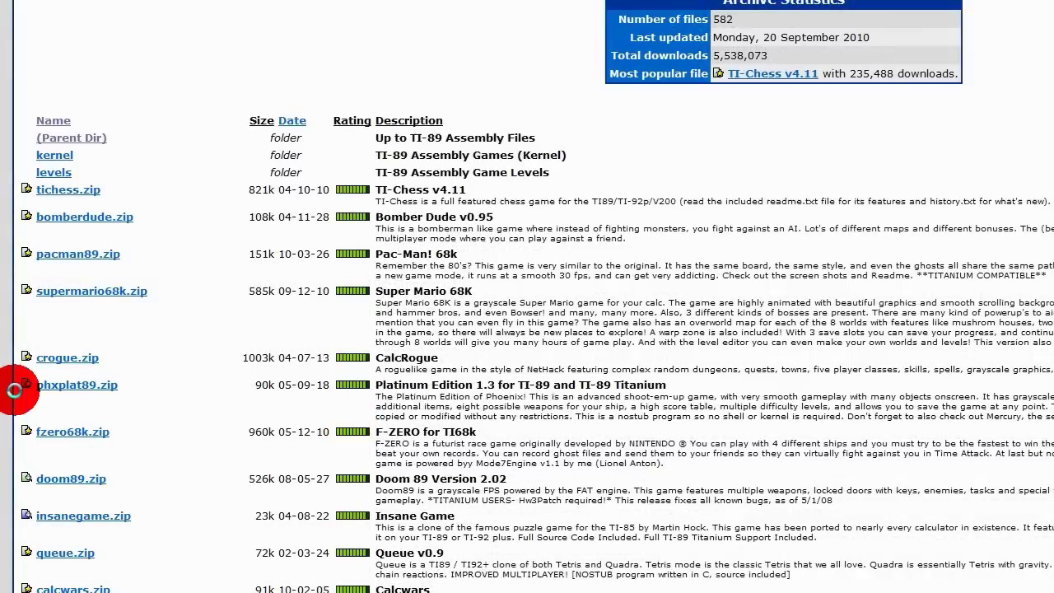
{"action": "left_click", "coordinate": [68, 385]}
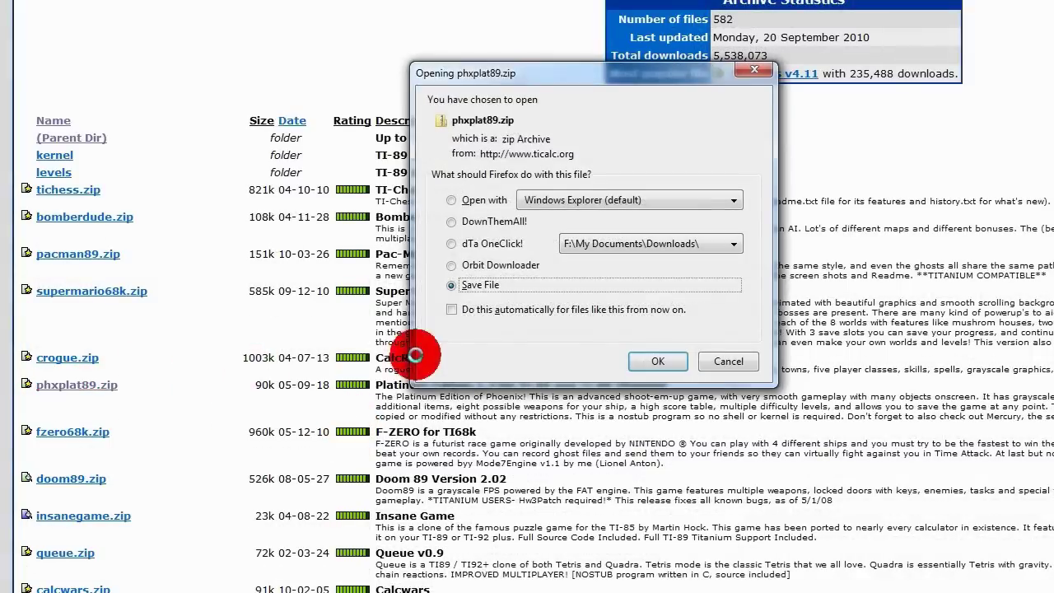
{"action": "left_click", "coordinate": [680, 360]}
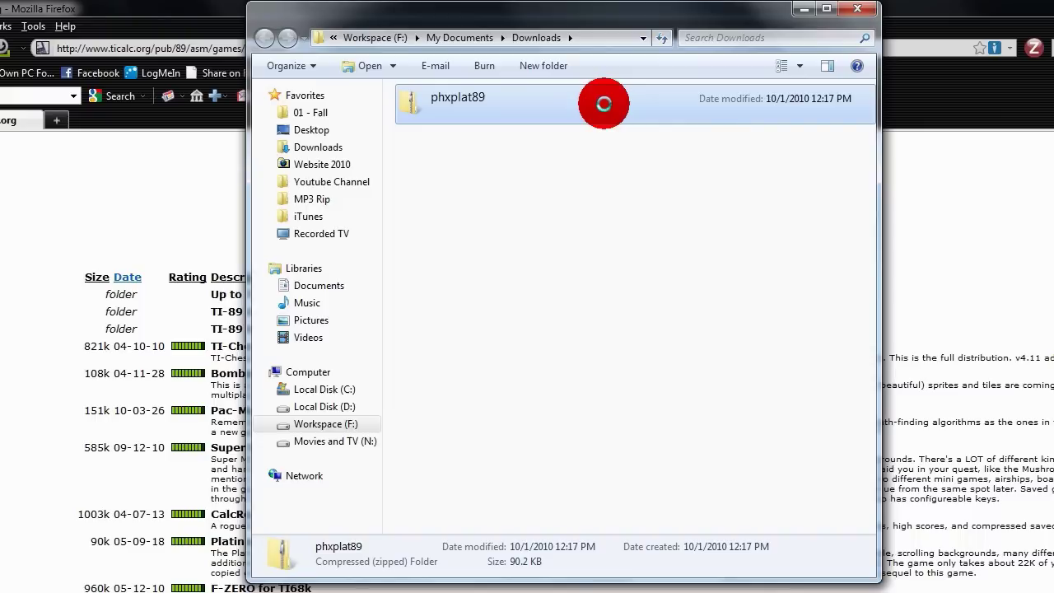
Extract all files from the phxplat89 zip in the Downloads folder.
{"action": "right_click", "coordinate": [603, 103]}
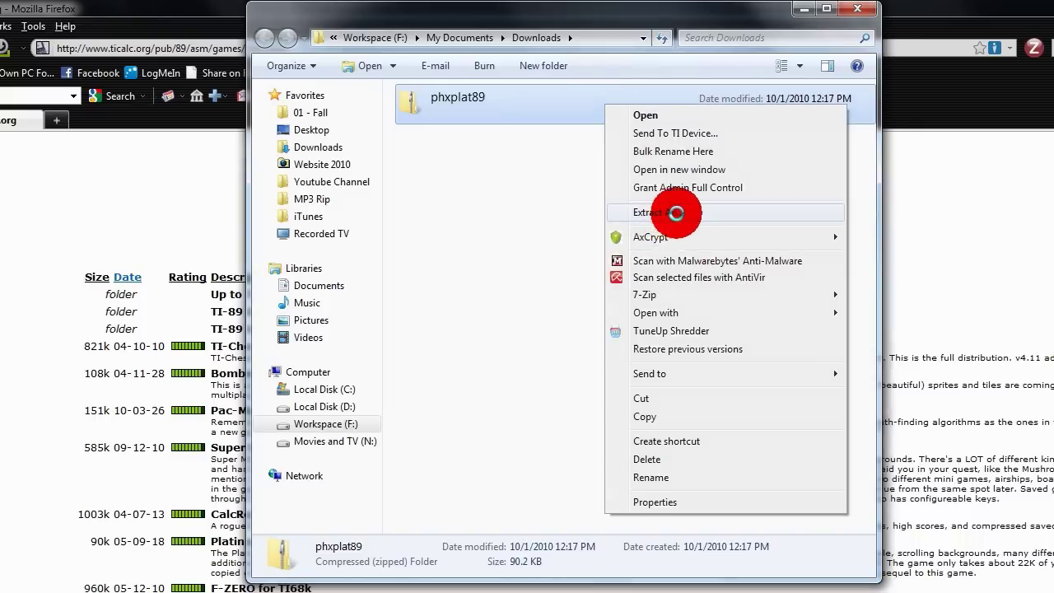
{"action": "left_click", "coordinate": [675, 212]}
{"action": "left_click", "coordinate": [783, 429]}
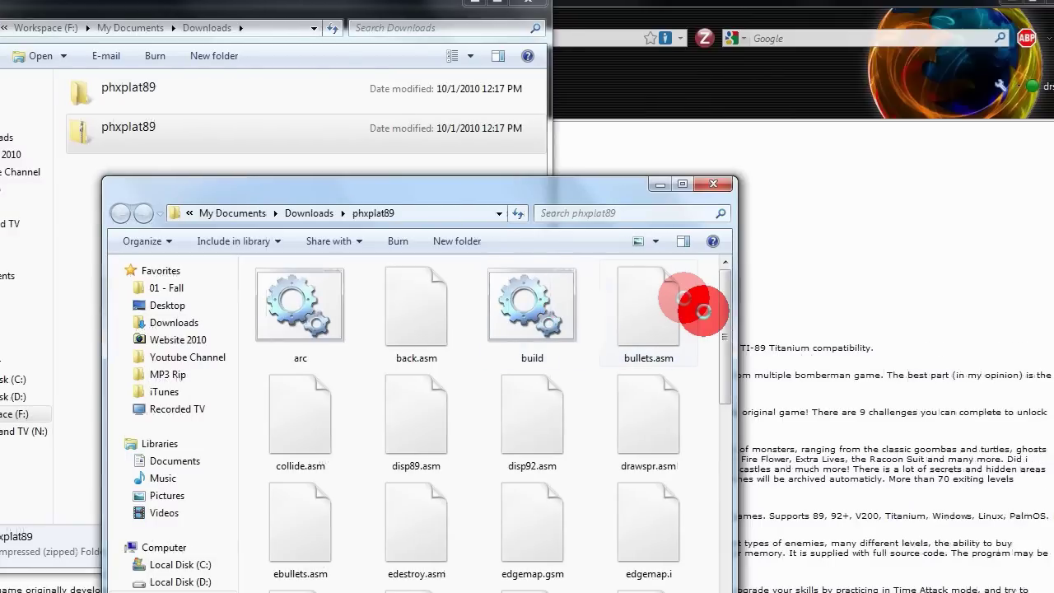
Browse the extracted phxplat89 folder and its 50 game files.
{"action": "scroll", "coordinate": [1049, 205], "scroll_direction": "down", "scroll_amount": 2}
{"action": "left_click_drag", "start_coordinate": [719, 360], "coordinate": [701, 572]}
{"action": "left_click_drag", "start_coordinate": [701, 413], "coordinate": [701, 416]}
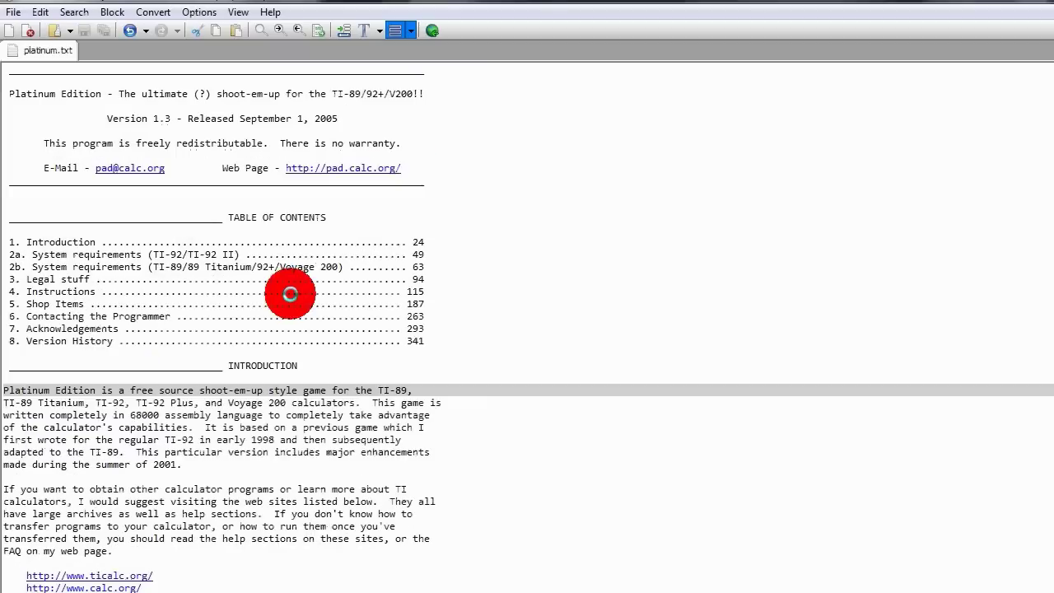
{"action": "left_click", "coordinate": [49, 288]}
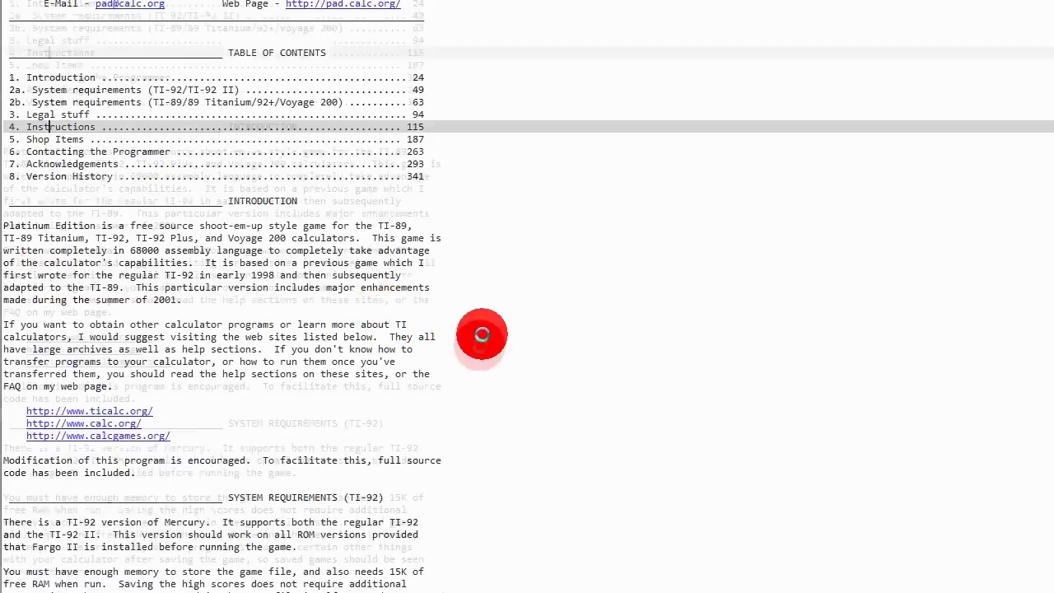
{"action": "scroll", "coordinate": [432, 330], "scroll_direction": "down", "scroll_amount": 20}
{"action": "scroll", "coordinate": [417, 325], "scroll_direction": "down", "scroll_amount": 9}
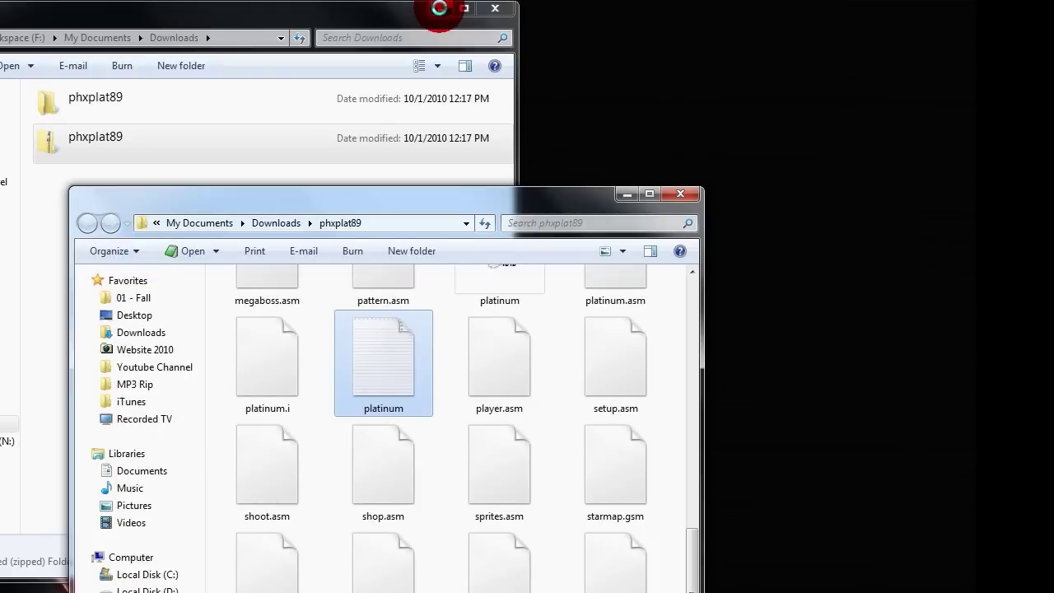
Minimize Downloads and choose Send To TI Device for the platinum program file.
{"action": "left_click", "coordinate": [440, 7]}
{"action": "left_click_drag", "start_coordinate": [477, 269], "coordinate": [534, 578]}
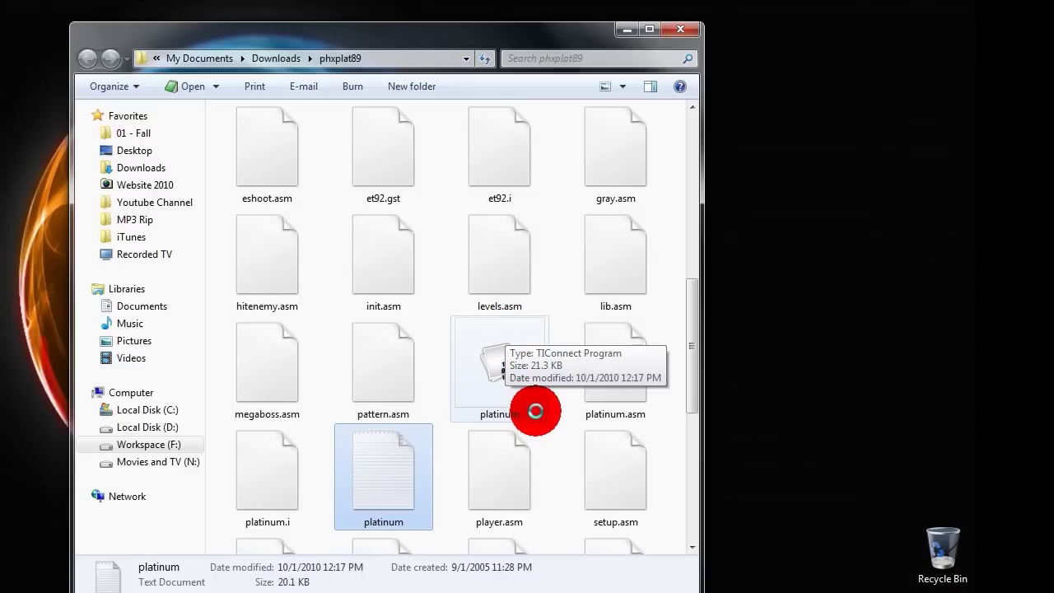
{"action": "right_click", "coordinate": [535, 411]}
{"action": "right_click", "coordinate": [534, 400]}
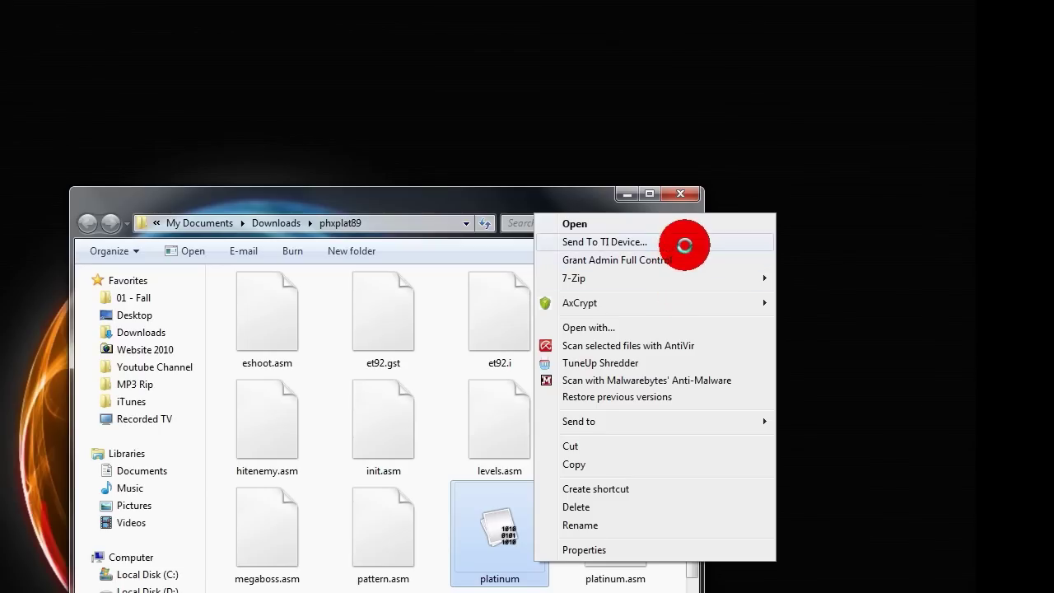
{"action": "left_click", "coordinate": [684, 242]}
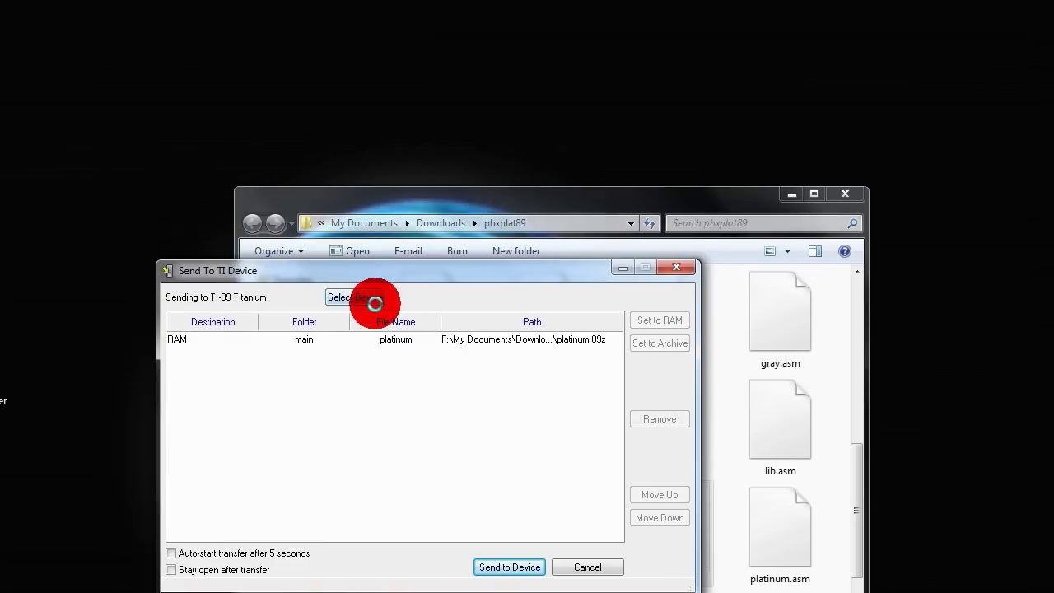
Connect to the USB TI-89 Titanium, change platinum's destination to Archive, and start the transfer.
{"action": "left_click", "coordinate": [208, 299]}
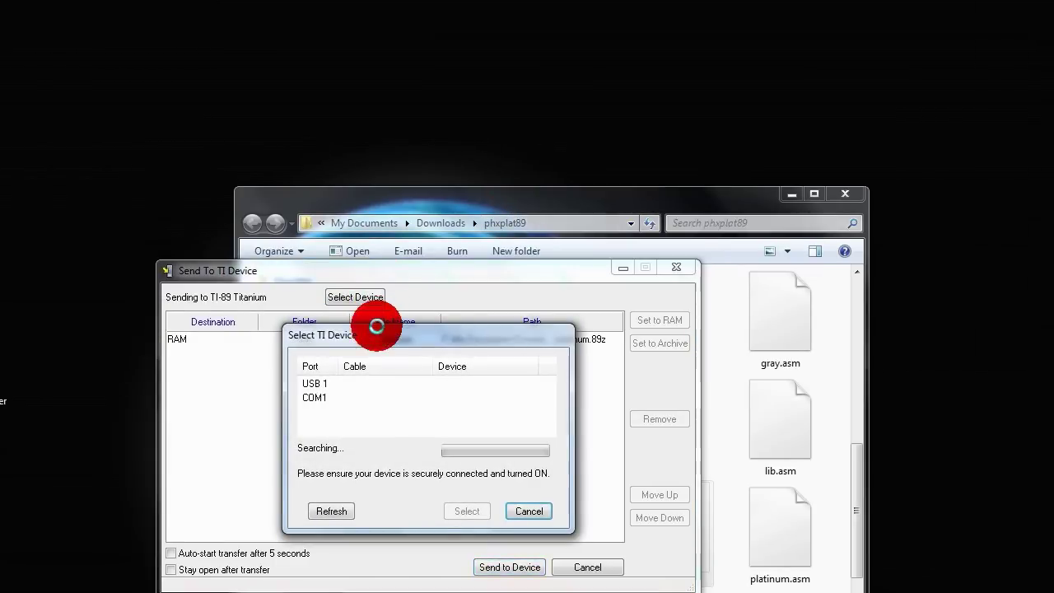
{"action": "left_click", "coordinate": [349, 383]}
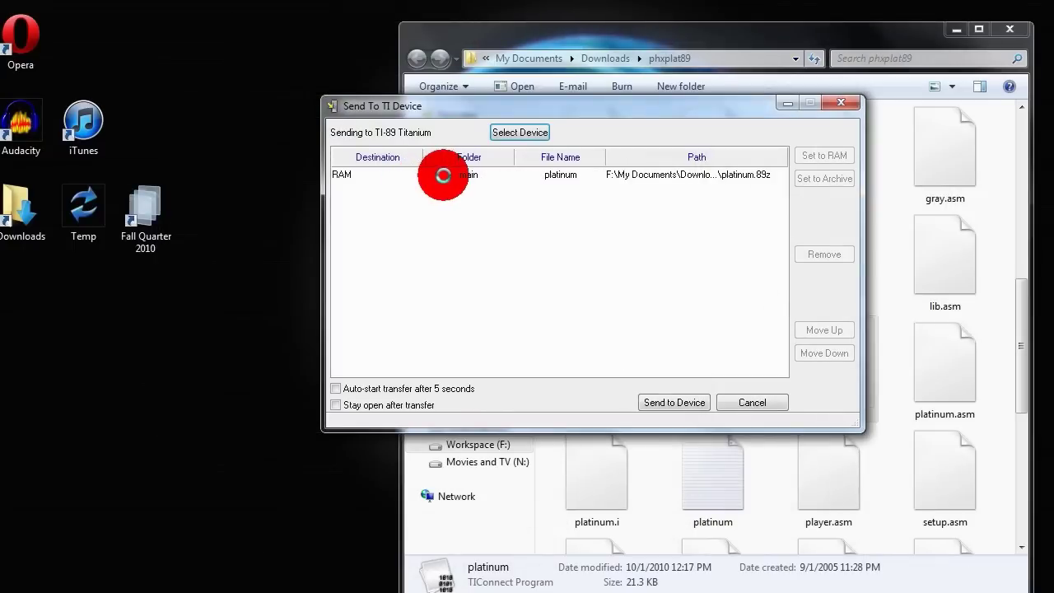
{"action": "left_click", "coordinate": [443, 174]}
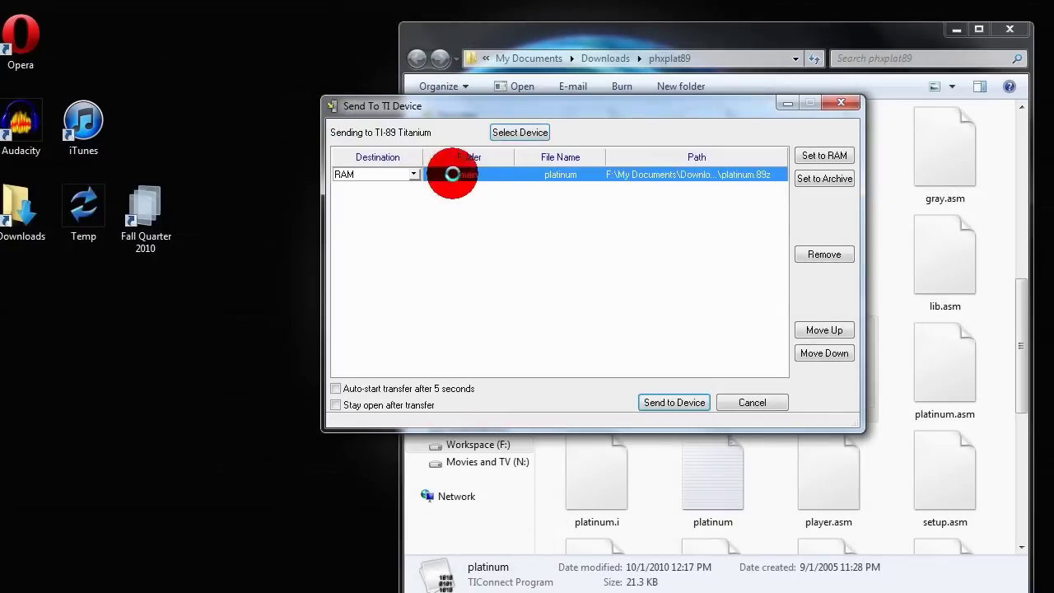
{"action": "left_click", "coordinate": [489, 173]}
{"action": "left_click", "coordinate": [542, 173]}
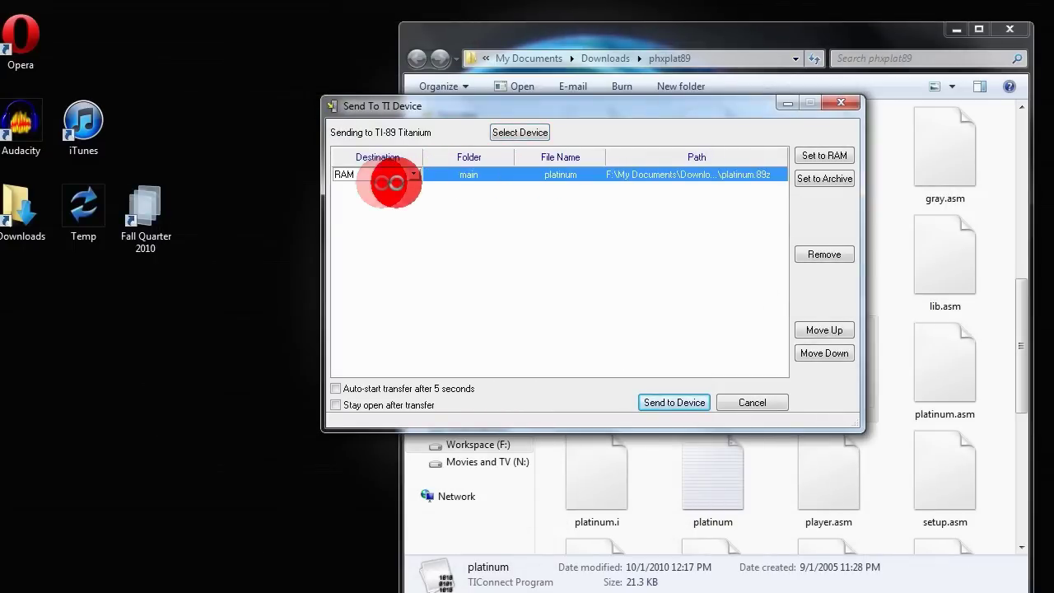
{"action": "left_click", "coordinate": [414, 174]}
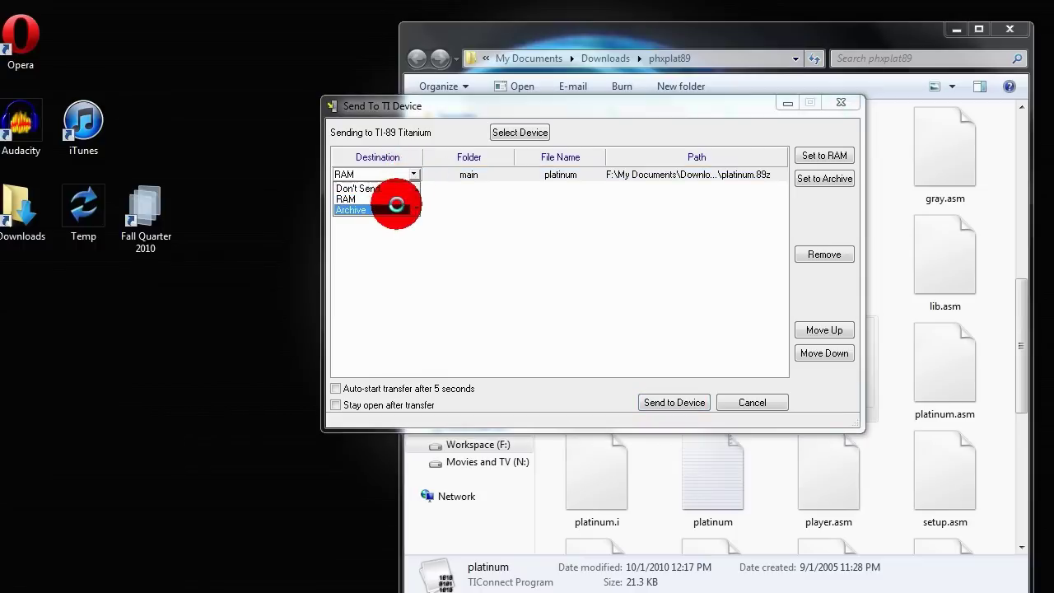
{"action": "left_click", "coordinate": [396, 205]}
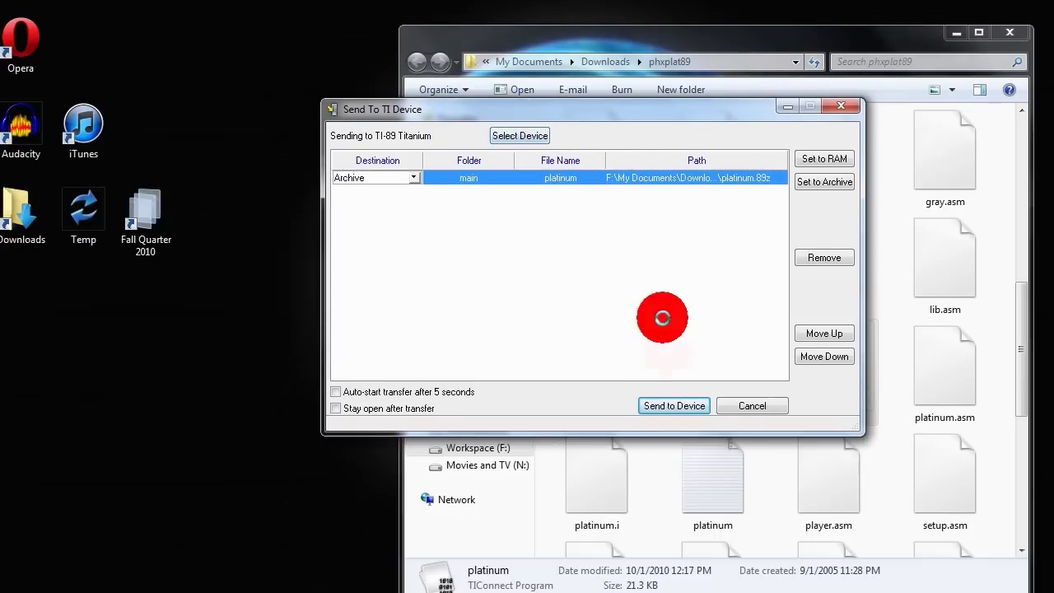
{"action": "left_click", "coordinate": [672, 404]}
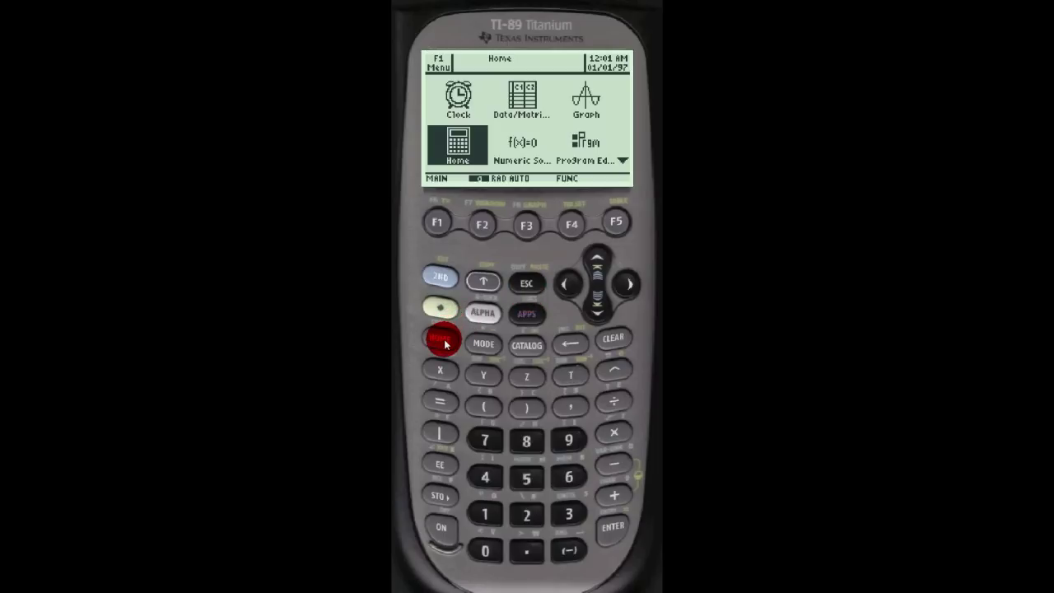
From HOME, paste platinum from VAR-LINK onto the entry line and run platinum().
{"action": "left_click", "coordinate": [443, 342]}
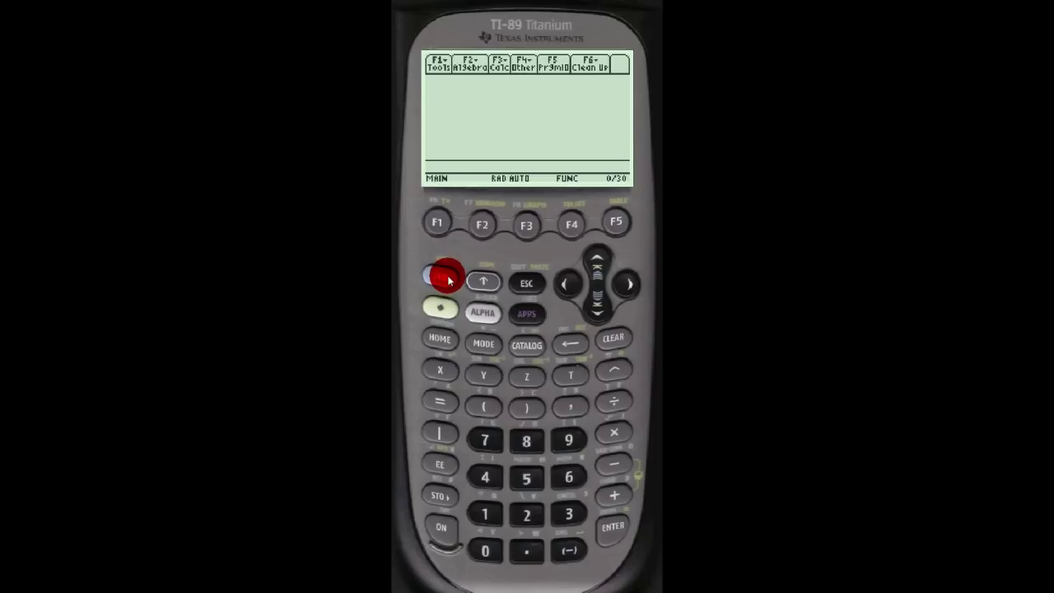
{"action": "left_click", "coordinate": [600, 466]}
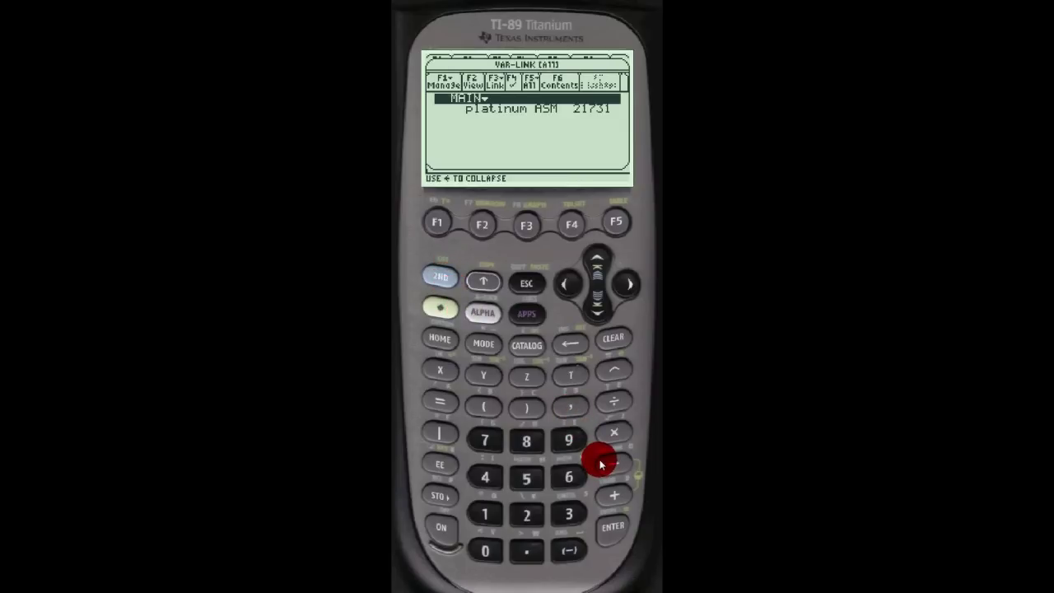
{"action": "left_click", "coordinate": [601, 320]}
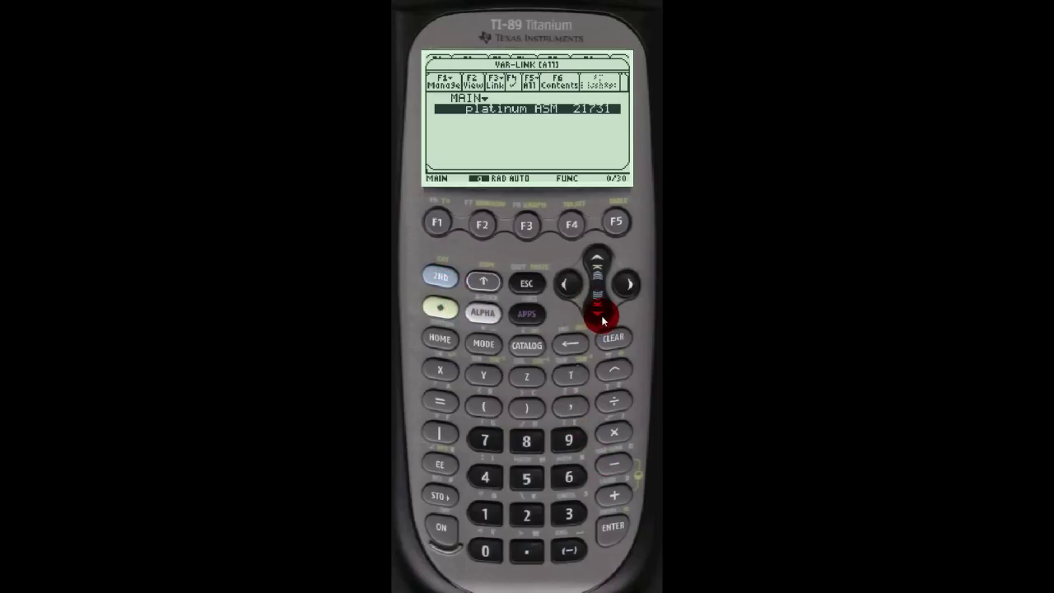
{"action": "left_click", "coordinate": [614, 533]}
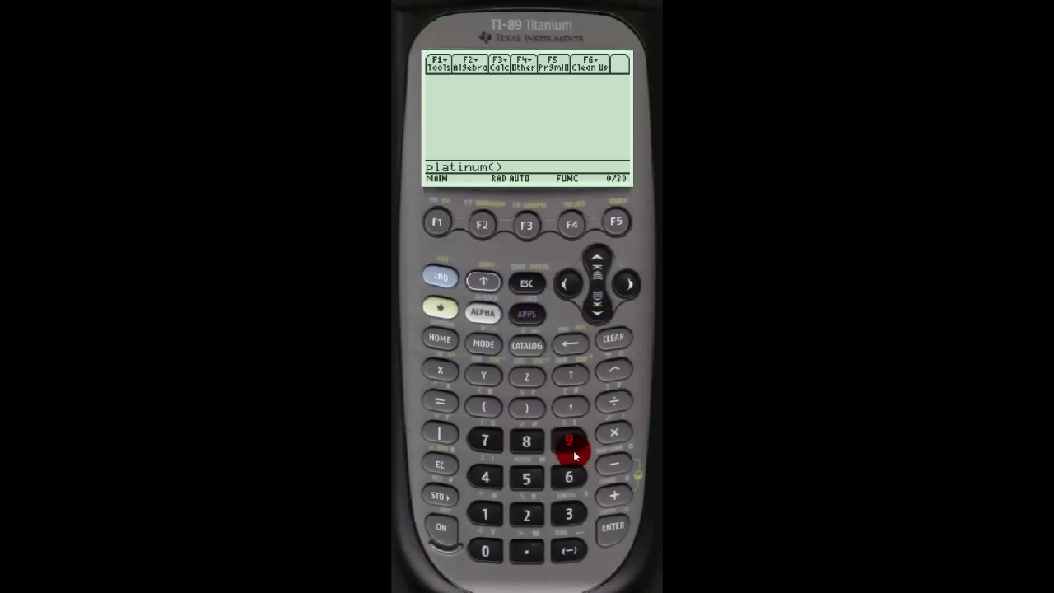
{"action": "left_click", "coordinate": [616, 535]}
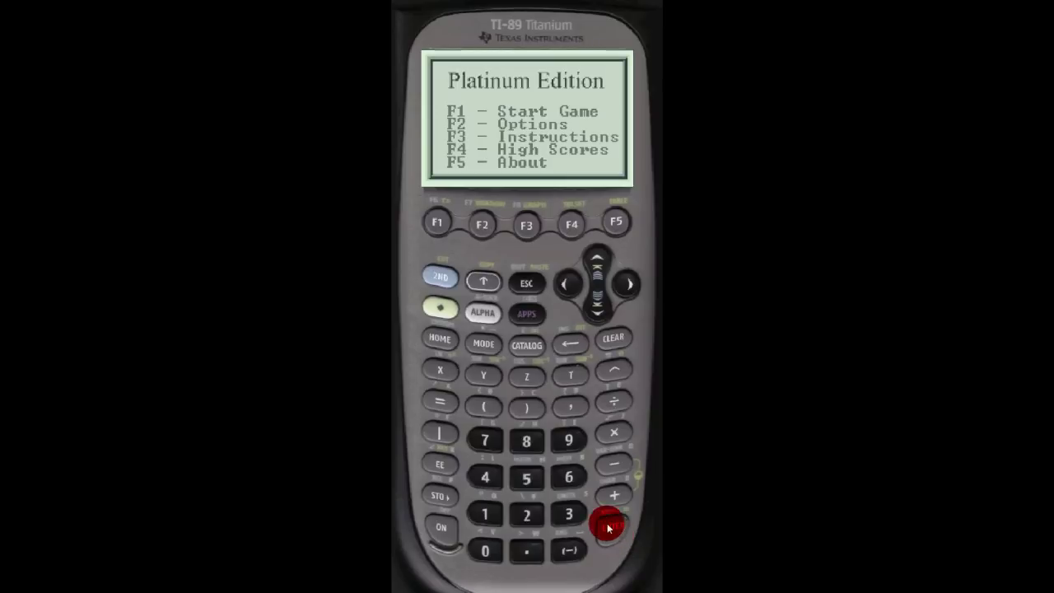
Start a game with F1, move the ship right and left, and fire.
{"action": "left_click", "coordinate": [435, 227]}
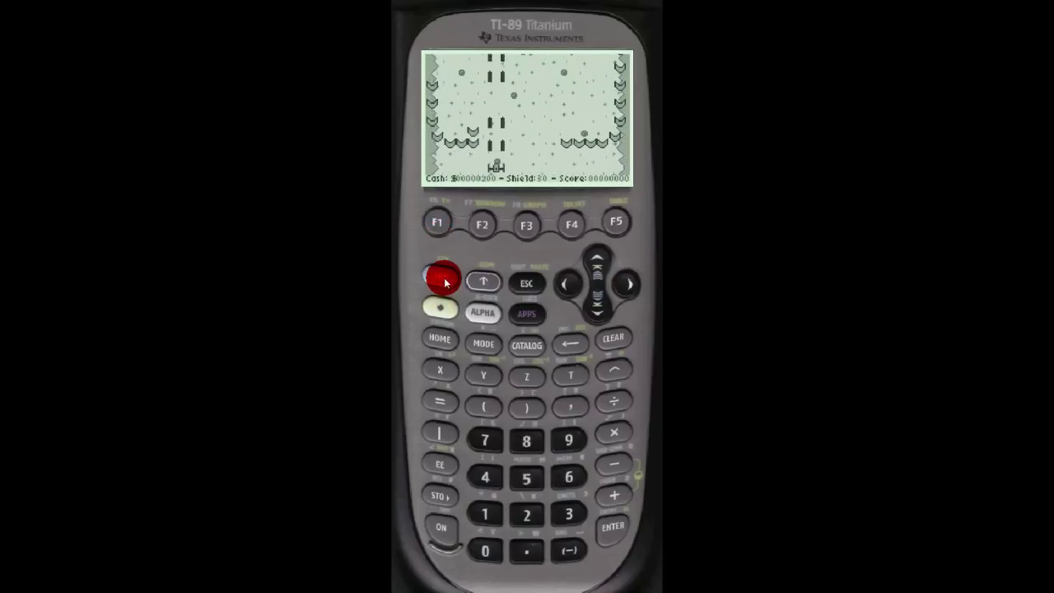
{"action": "left_click", "coordinate": [628, 284]}
{"action": "left_click", "coordinate": [564, 284]}
{"action": "left_click", "coordinate": [440, 280]}
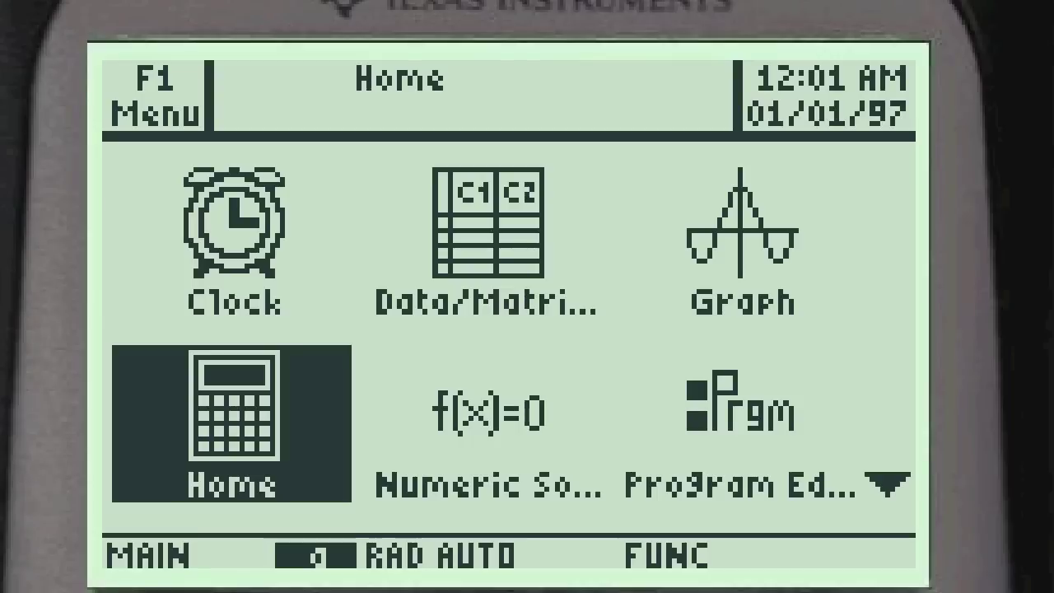
Return to the Home screen, then type and run platinum().
{"action": "key", "text": "Return"}
{"action": "type", "text": "p"}
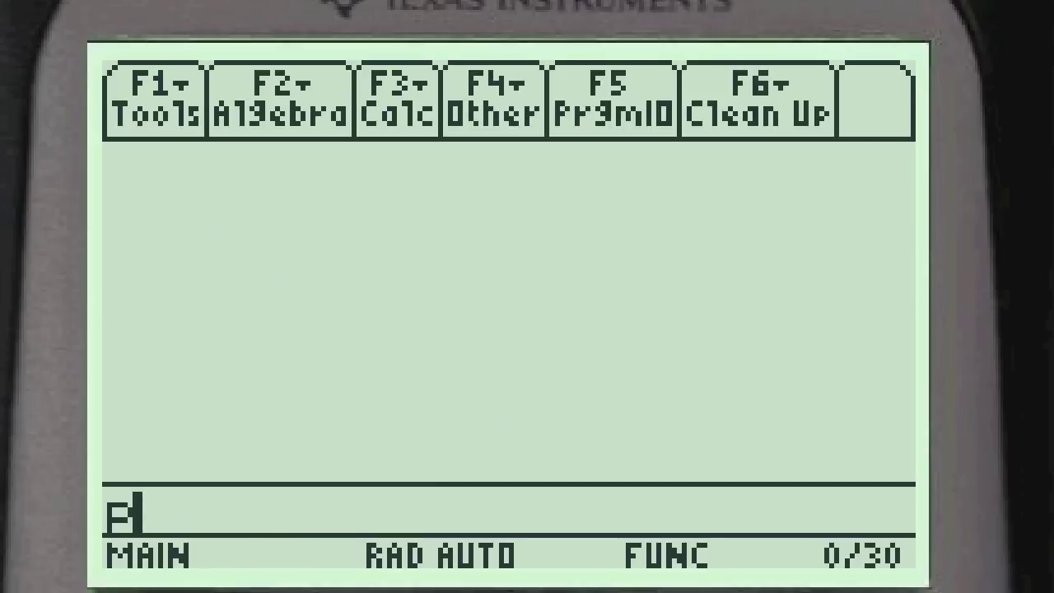
{"action": "type", "text": "latinum("}
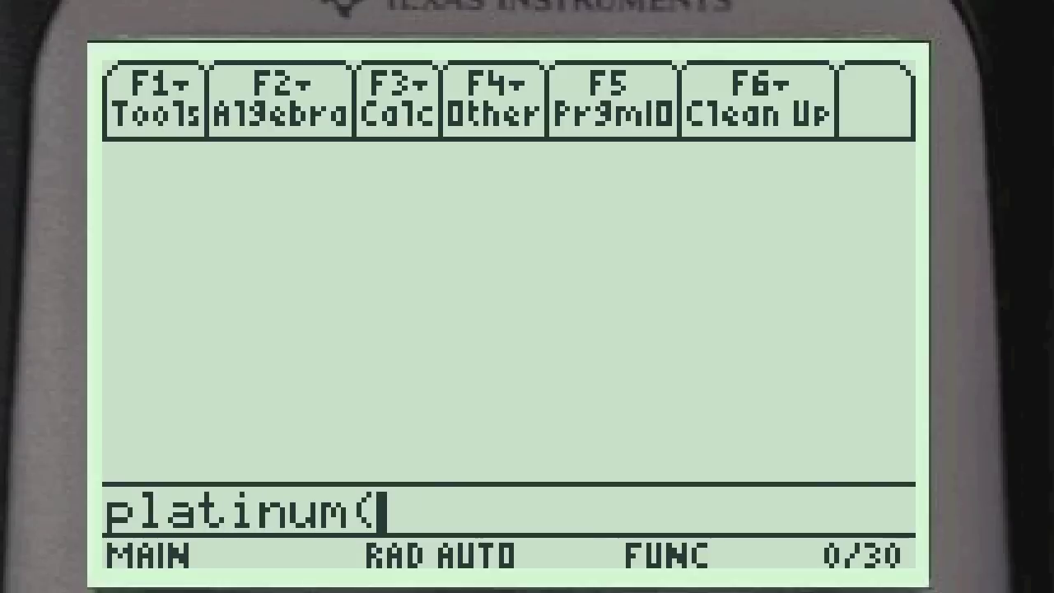
{"action": "type", "text": ")"}
{"action": "key", "text": "Return"}
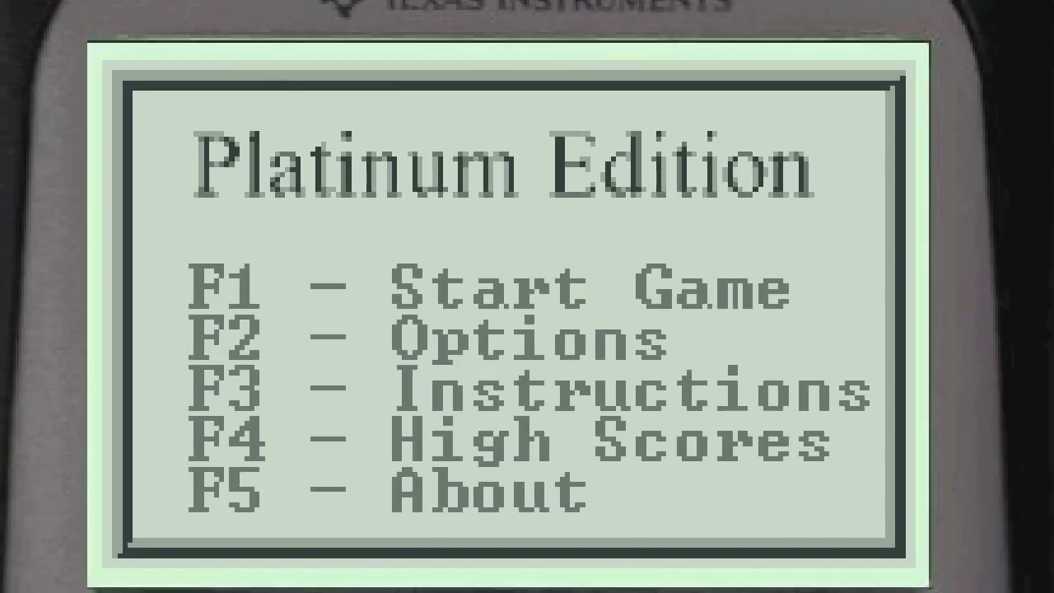
Start a game with F1, then steer and fire at enemies until the score reaches 24000.
{"action": "key", "text": "F1"}
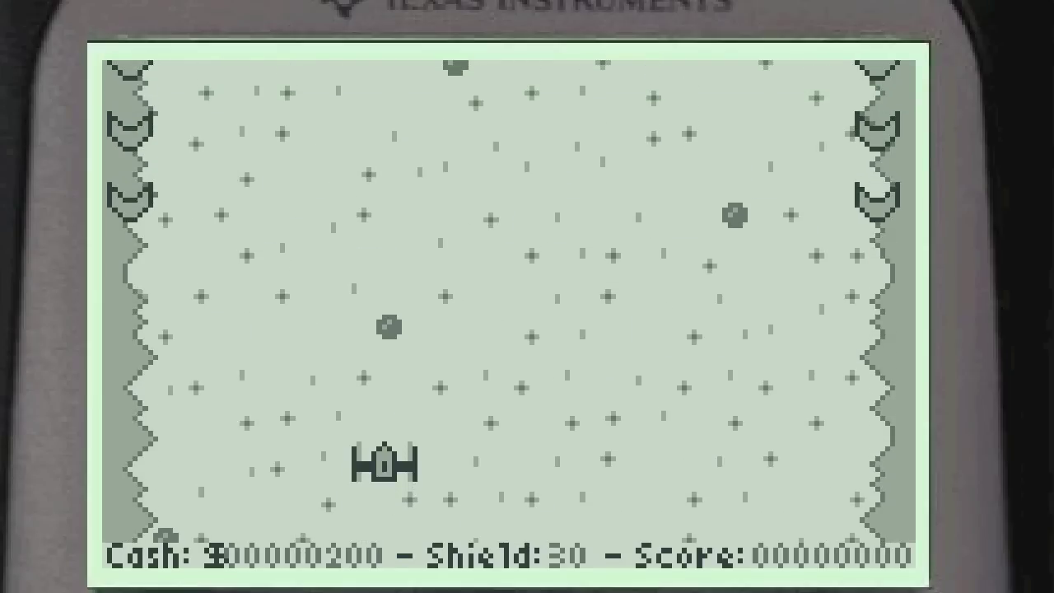
{"action": "key", "text": "Down"}
{"action": "key", "text": "Right"}
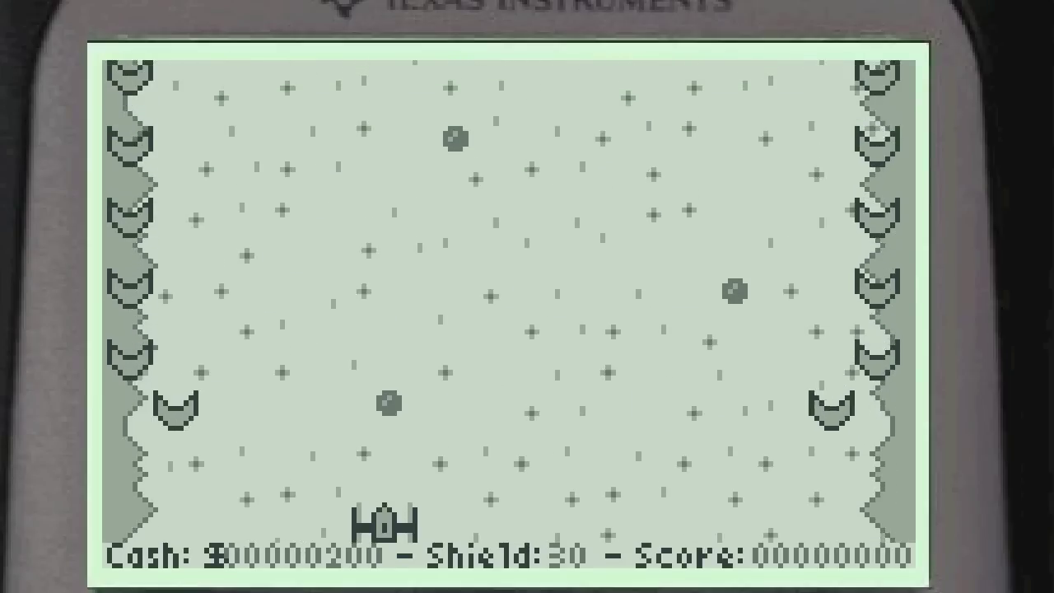
{"action": "key", "text": "space"}
{"action": "key", "text": "Right"}
{"action": "key", "text": "space"}
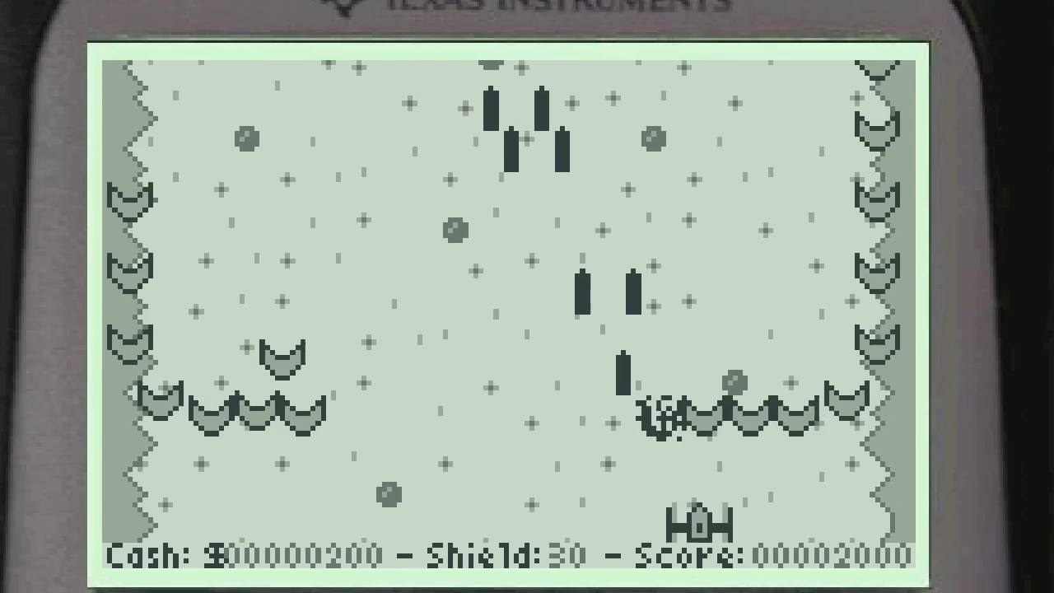
{"action": "key", "text": "Left"}
{"action": "key", "text": "space"}
{"action": "key", "text": "Right"}
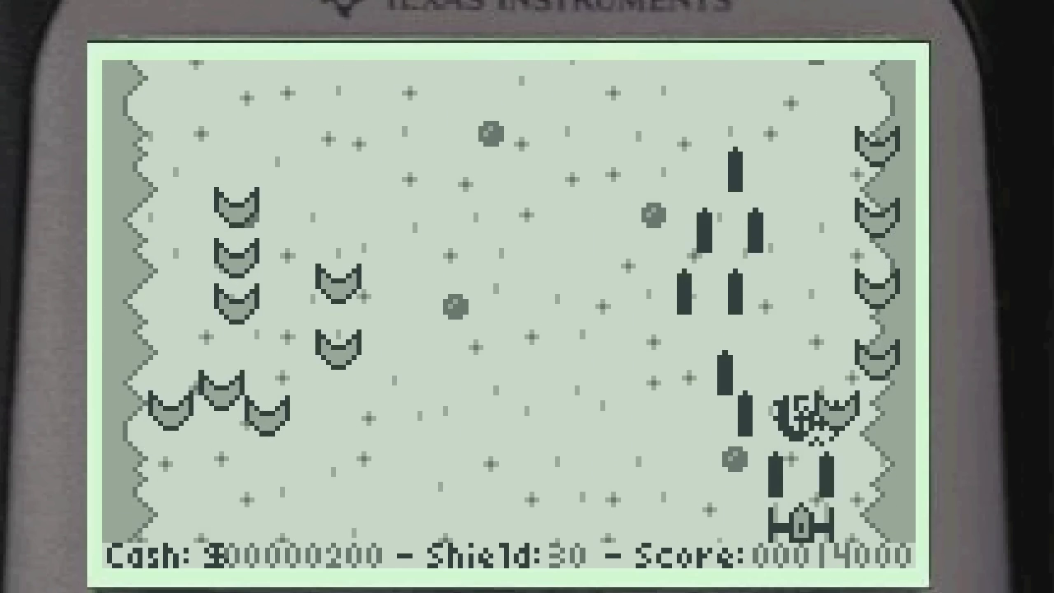
{"action": "key", "text": "space"}
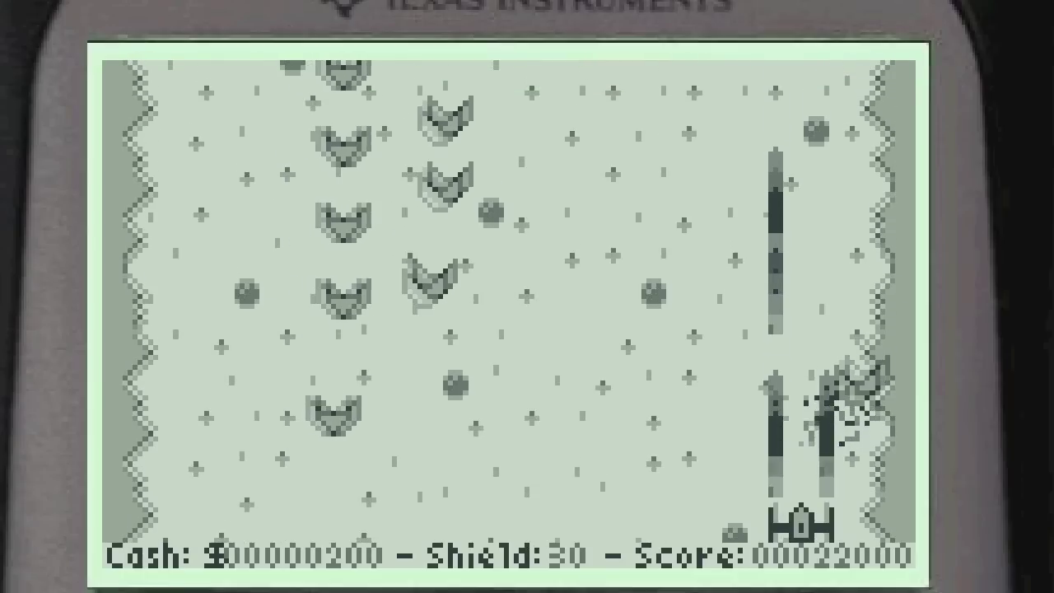
{"action": "key", "text": "Left"}
{"action": "key", "text": "space"}
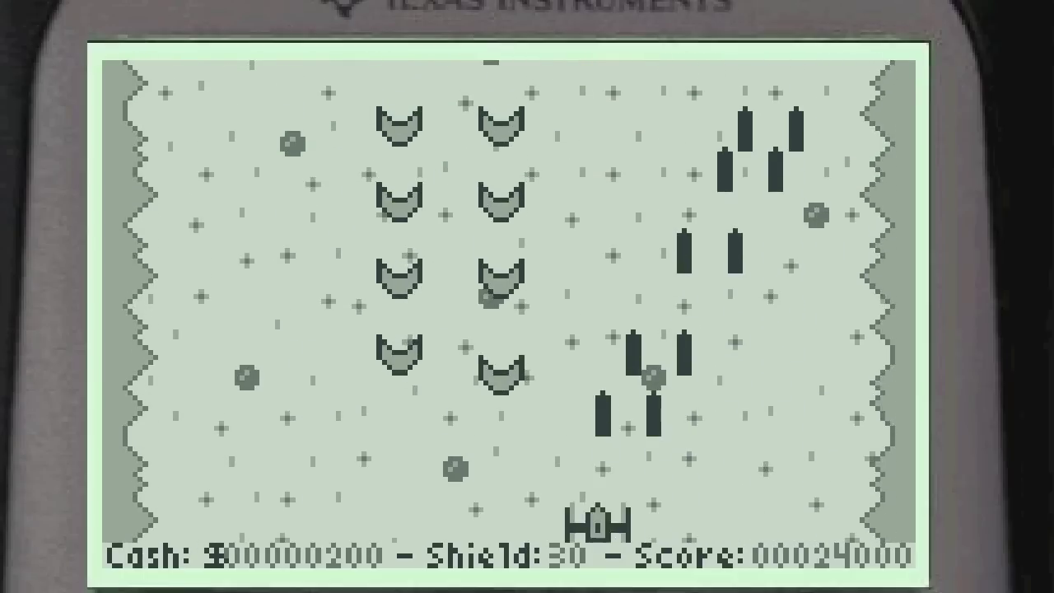